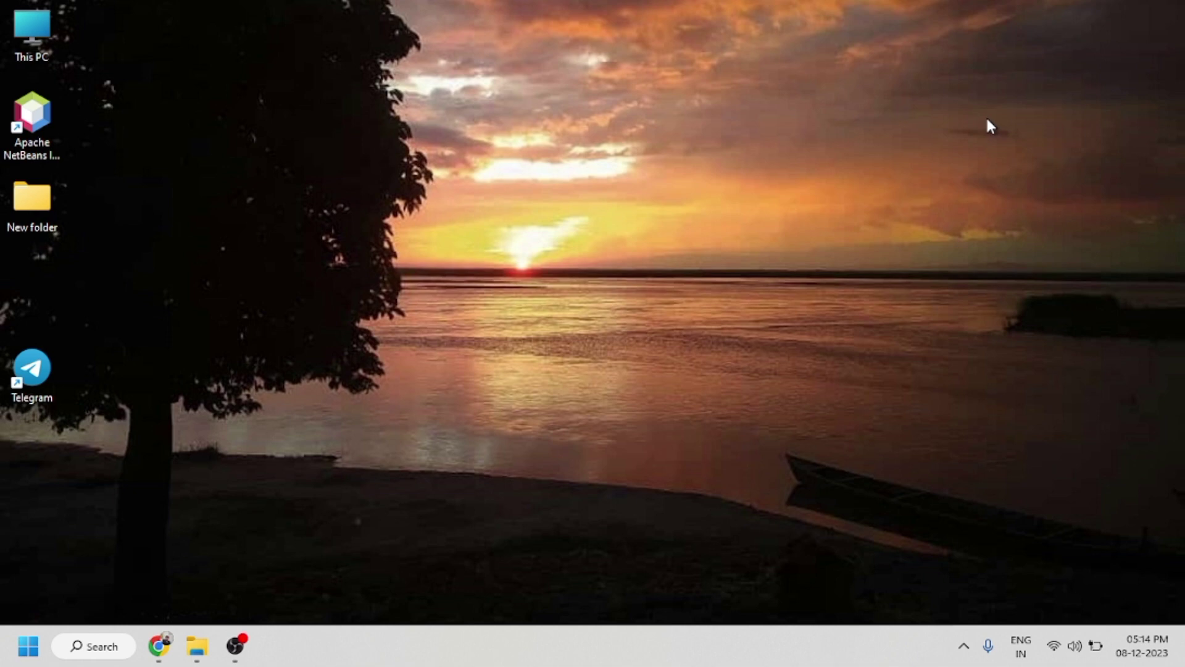
In Chrome, search Google for "eclipse ide download" and open the Eclipse Foundation's Eclipse Downloads page.
click(158, 646)
click(473, 381)
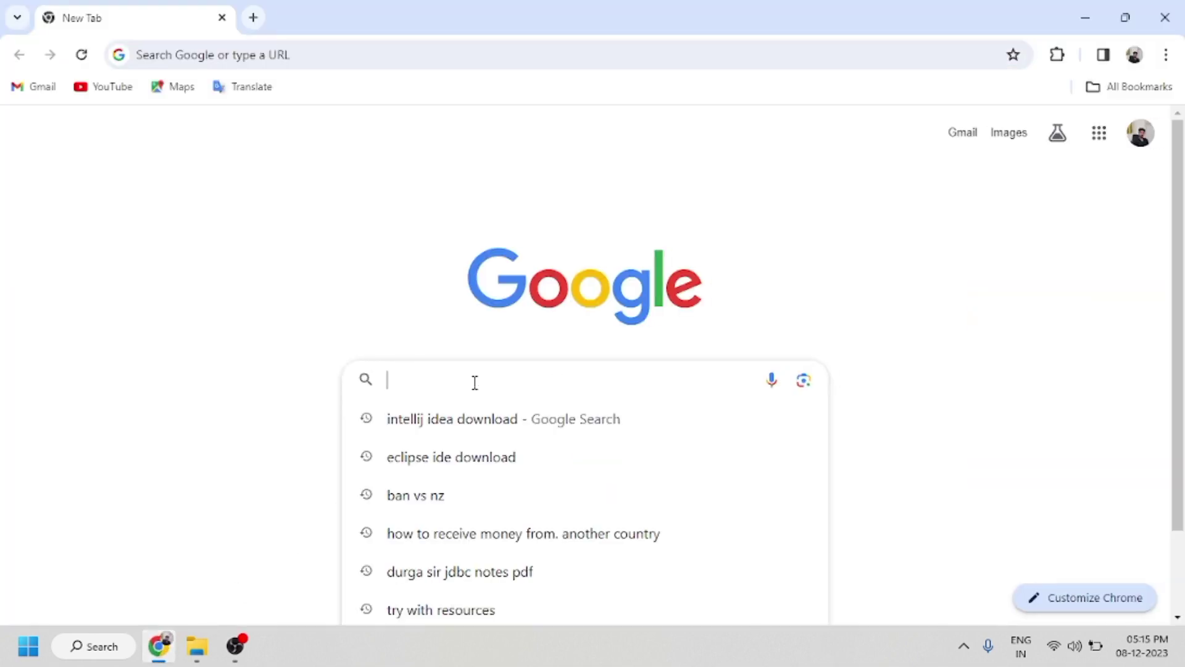
text(eclipse ide download)
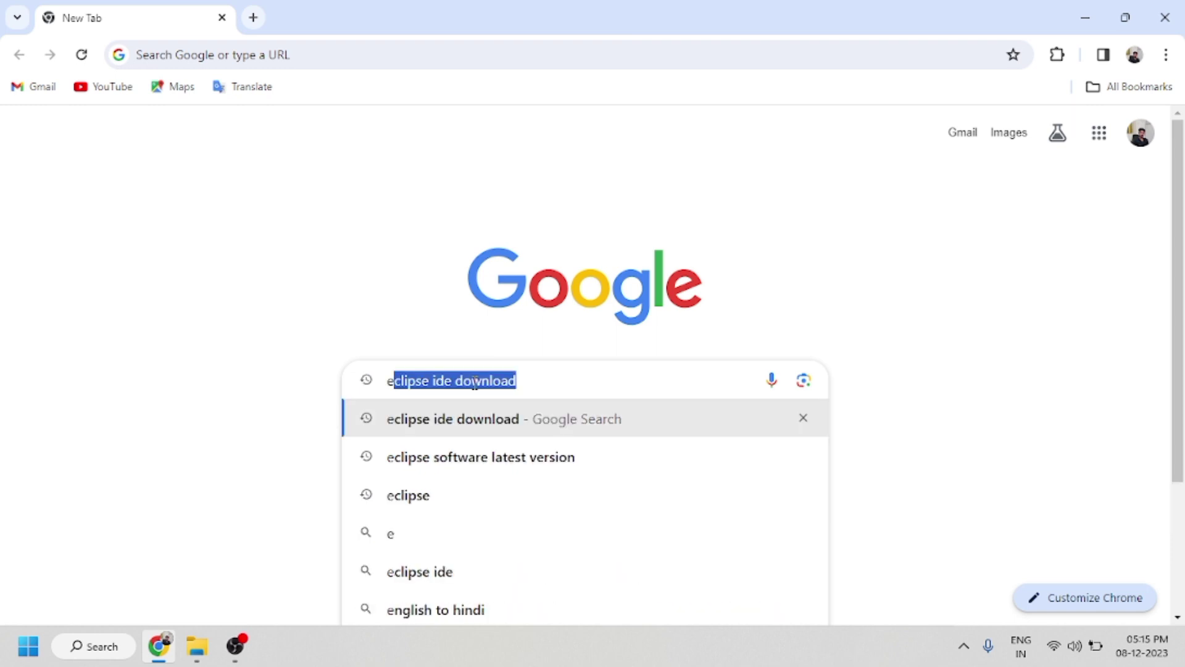
key(Return)
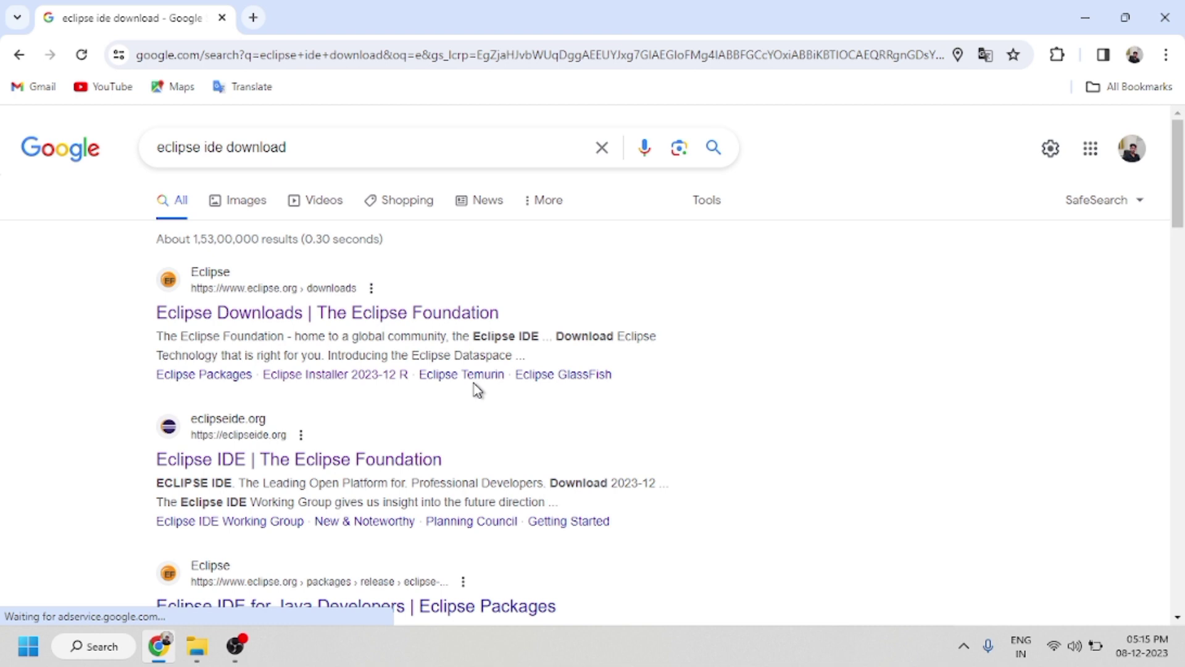
click(407, 327)
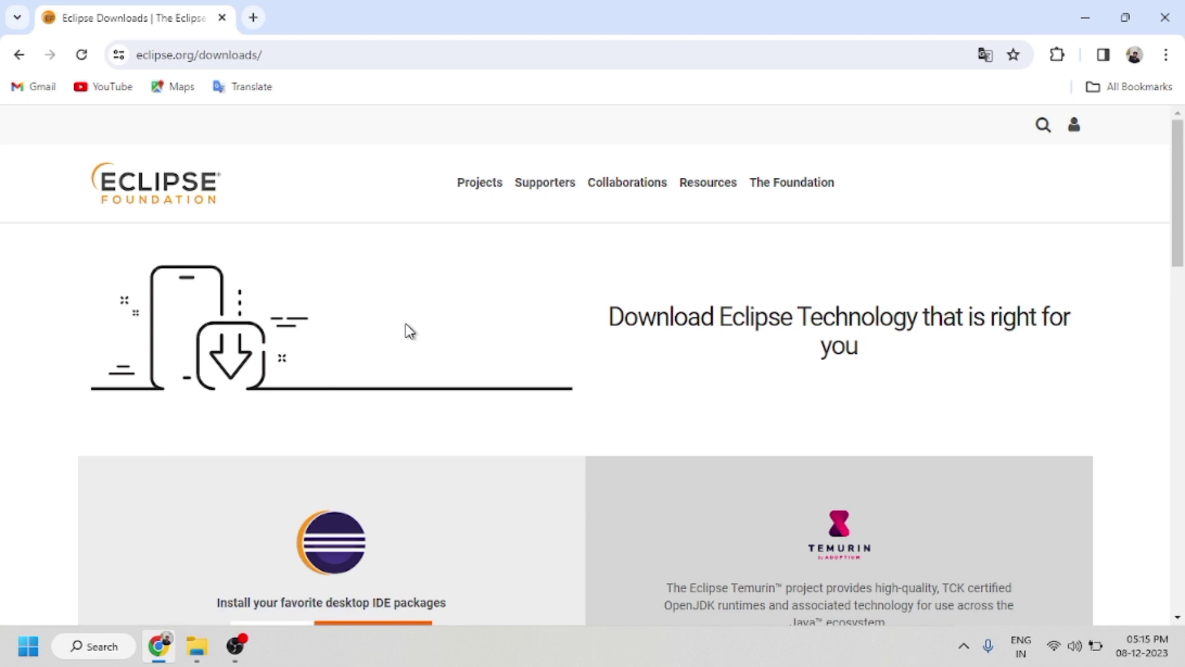
Start downloading the x86_64 Eclipse installer from the offered mirror, and cancel the running download.
scroll(409, 331, down, 6)
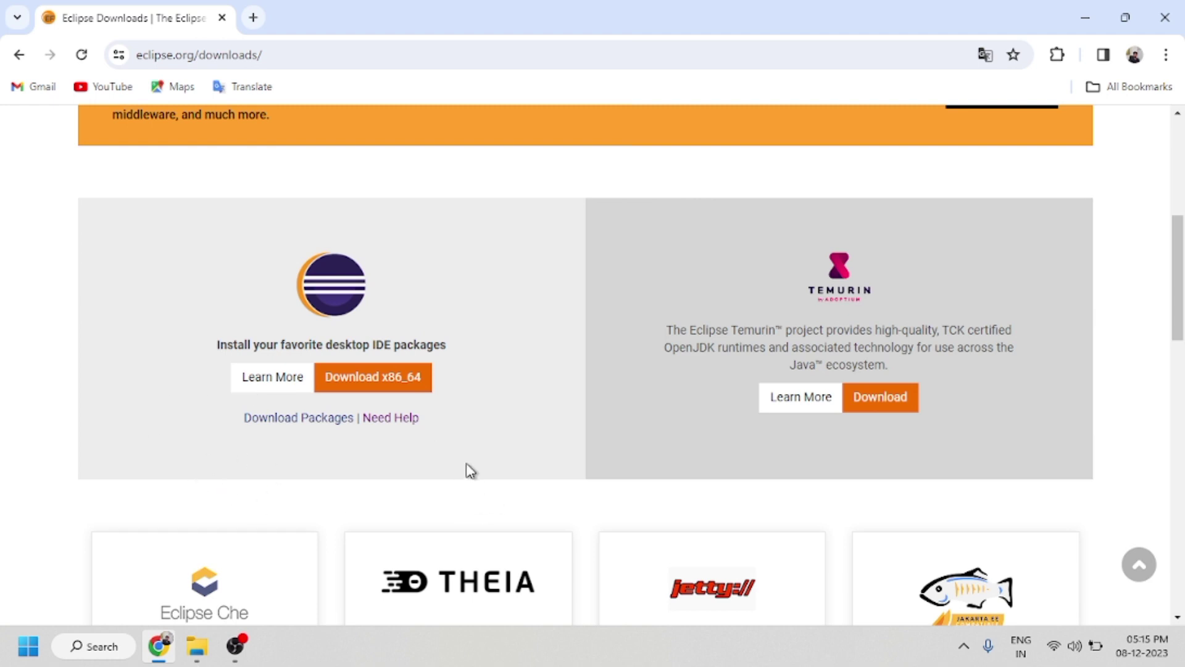
click(392, 392)
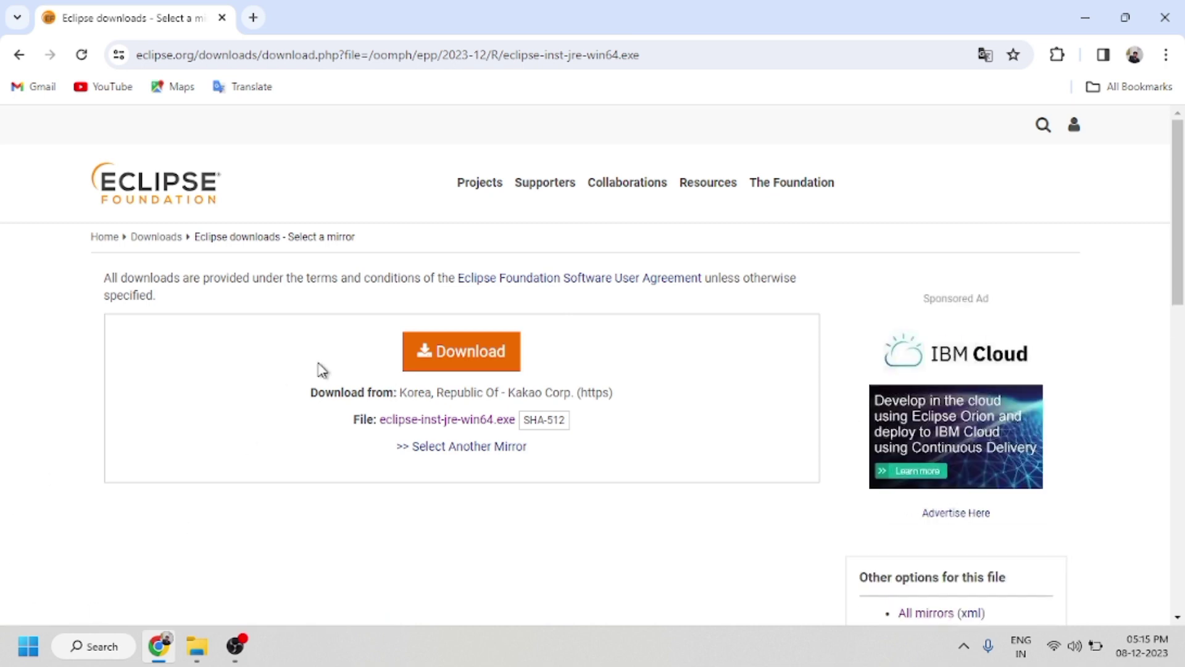
click(446, 363)
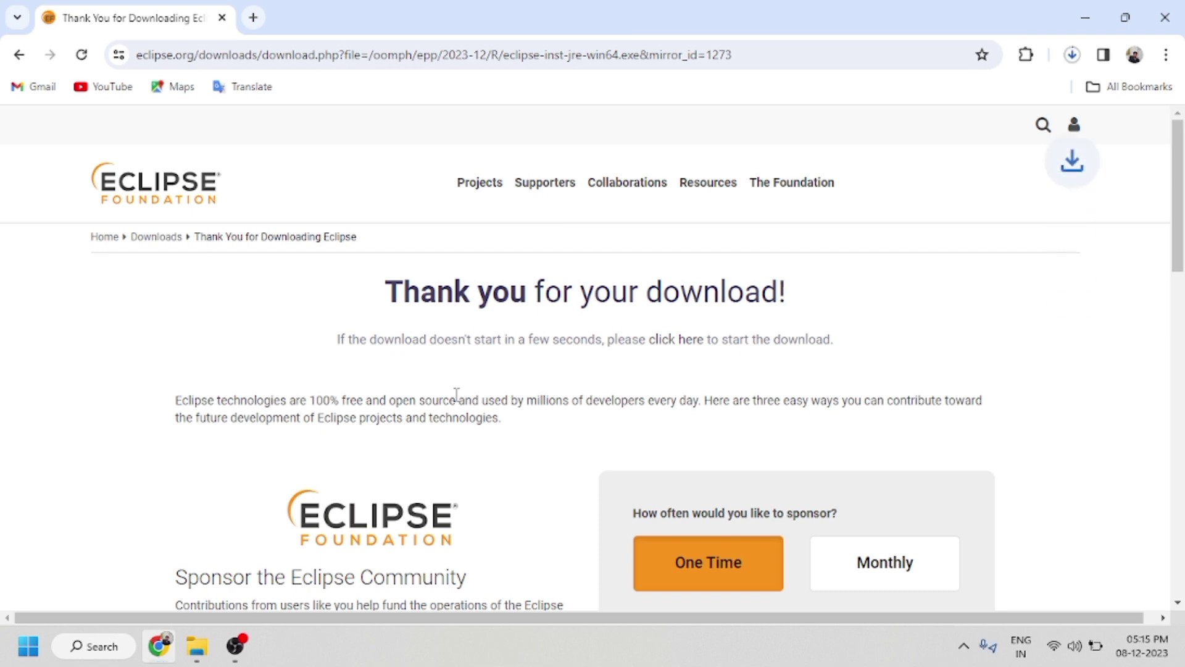
click(1073, 57)
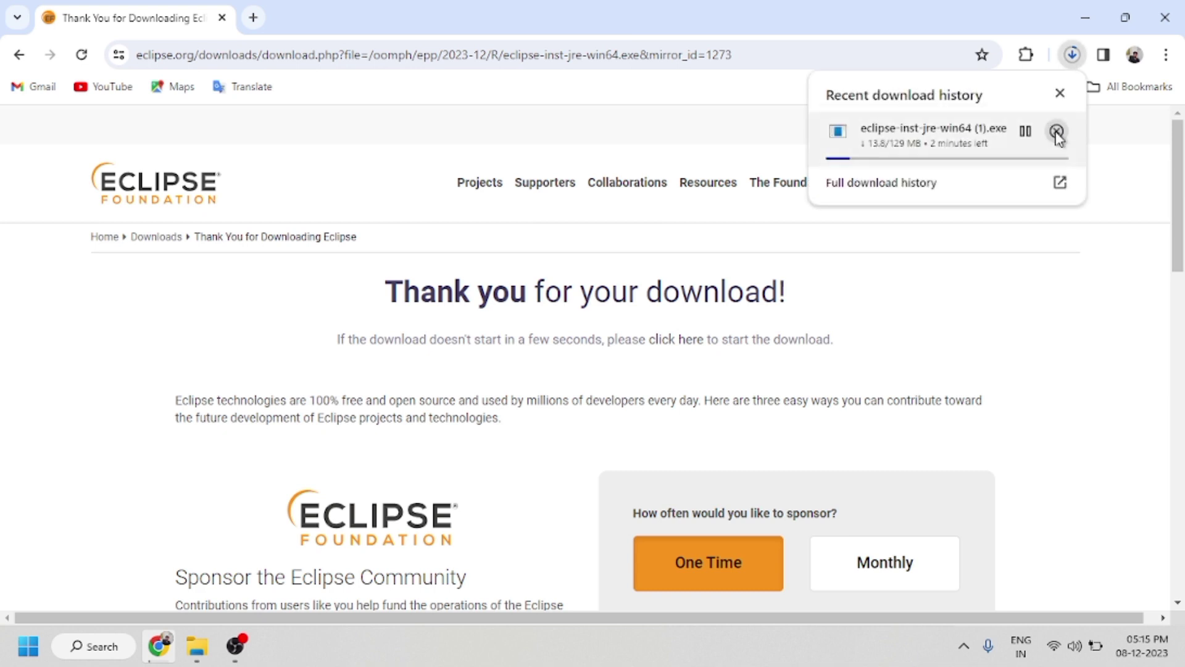
click(1056, 131)
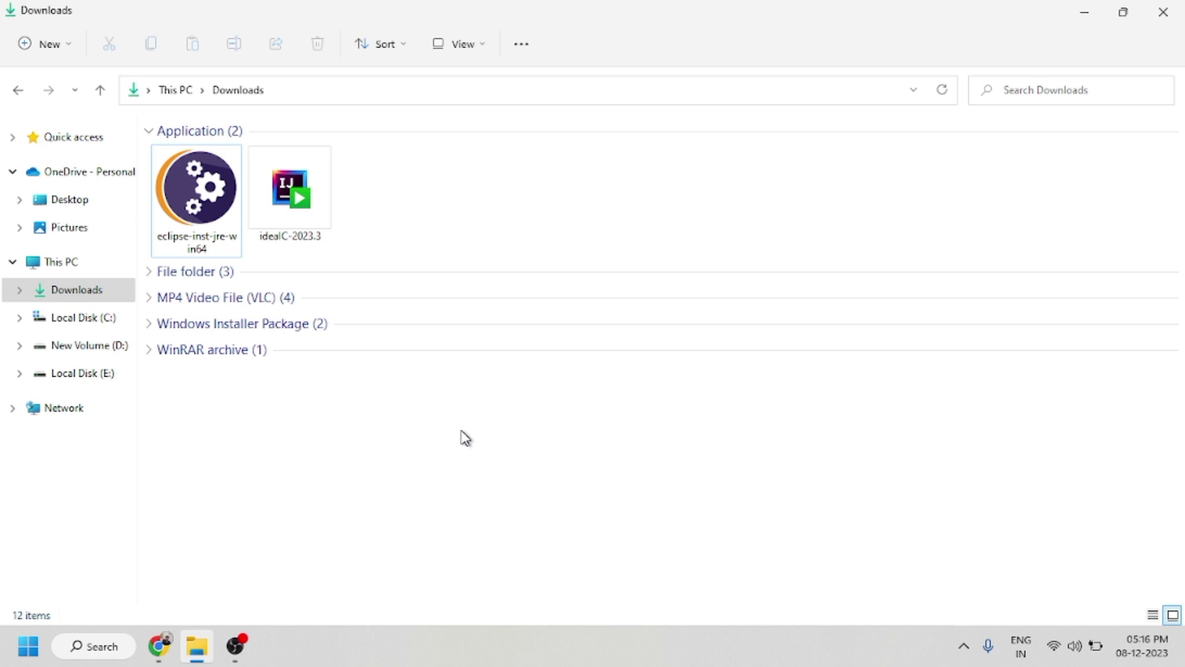
Run eclipse-inst-jre-win64 from the Downloads folder and install Eclipse IDE for Java Developers with the offered settings.
double_click(205, 200)
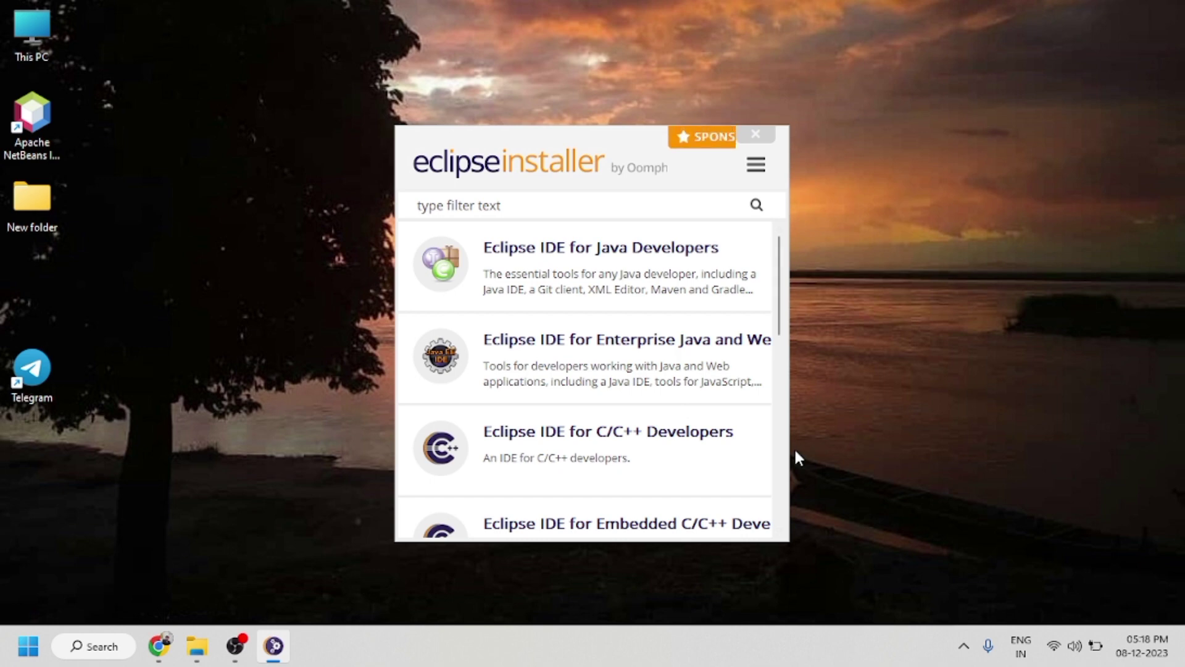
click(617, 259)
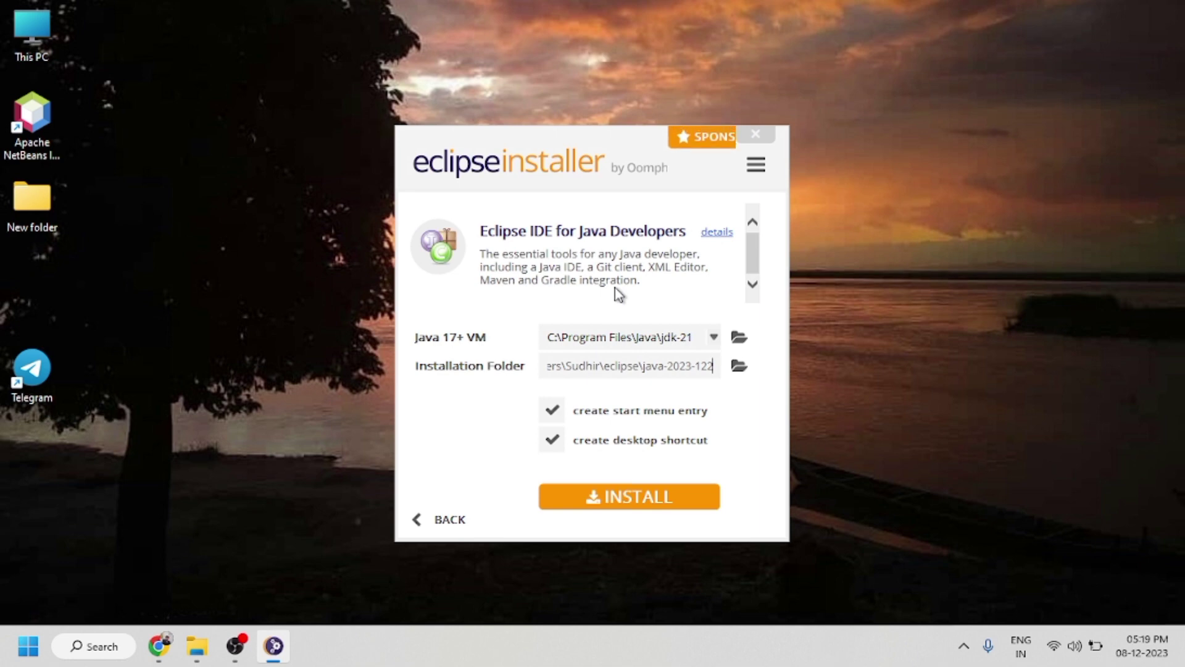
click(626, 499)
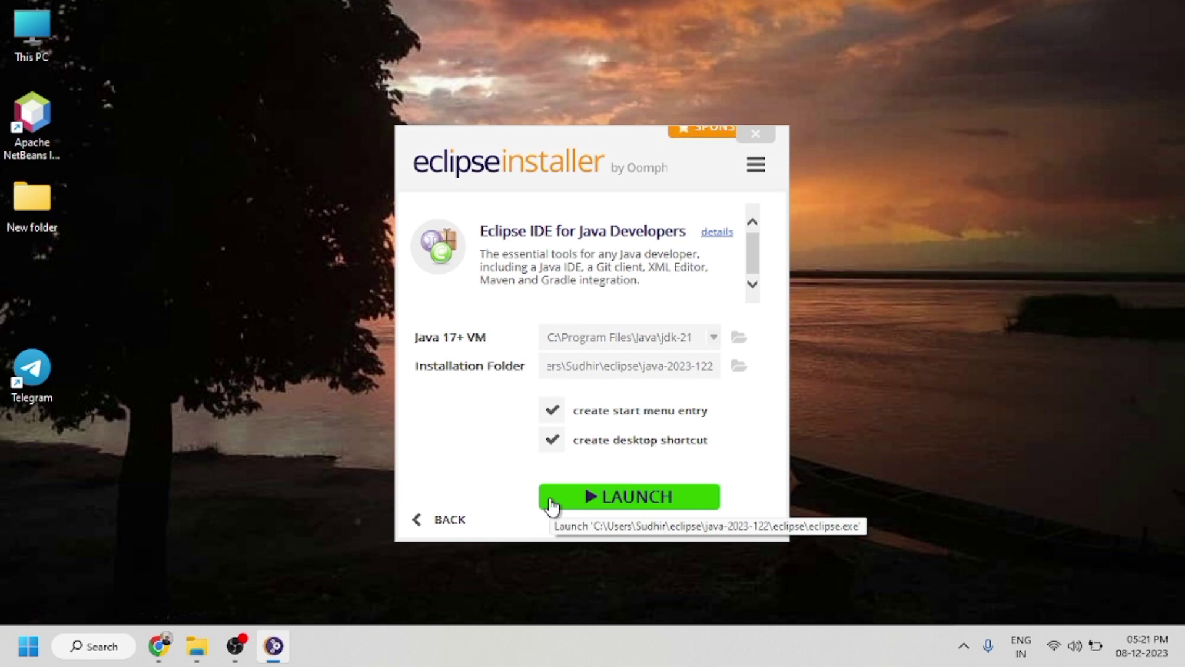
Launch the installed Eclipse IDE with the default eclipse-workspace directory, maximize its window and close the Welcome page.
click(620, 502)
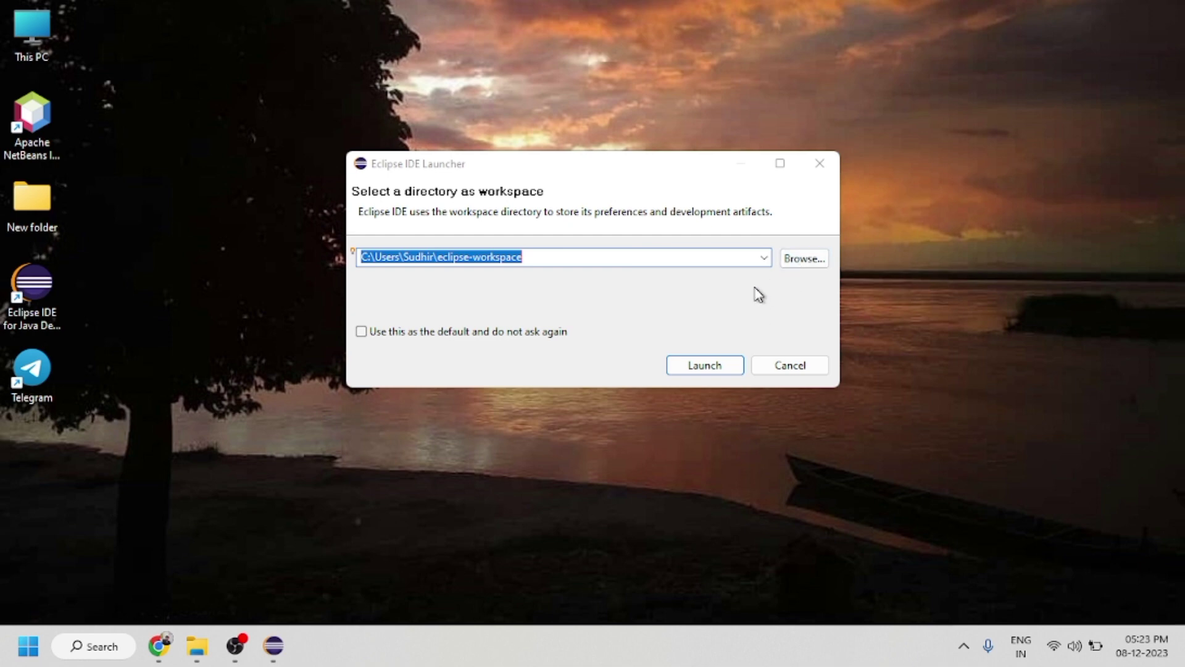
click(716, 367)
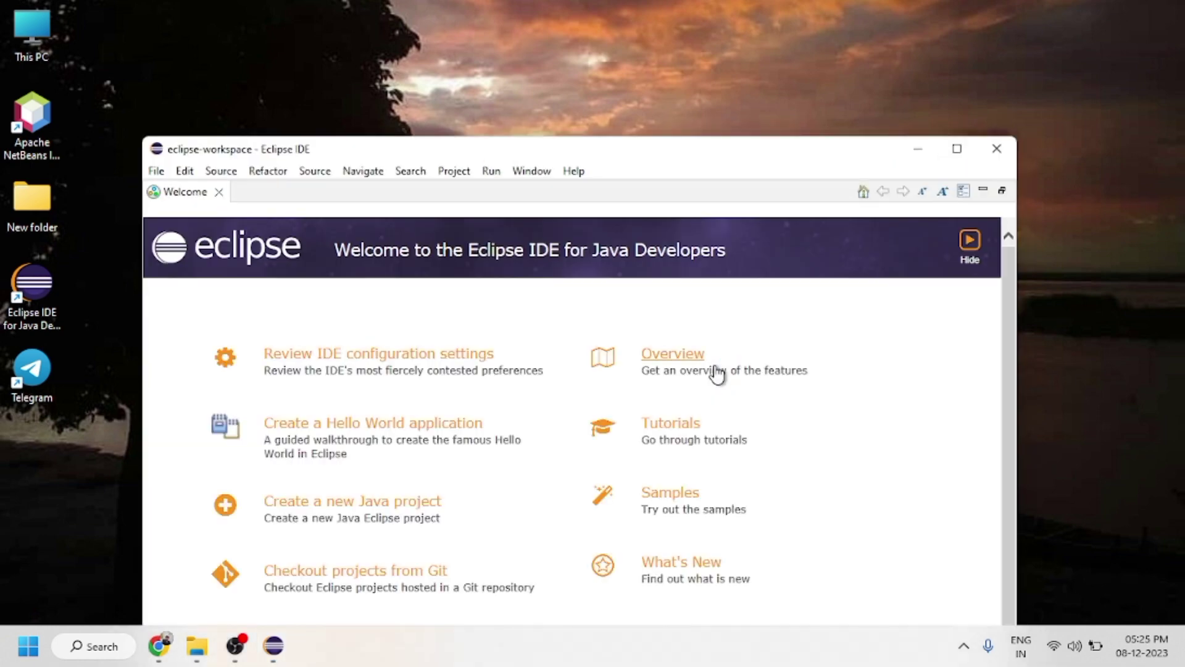
click(958, 151)
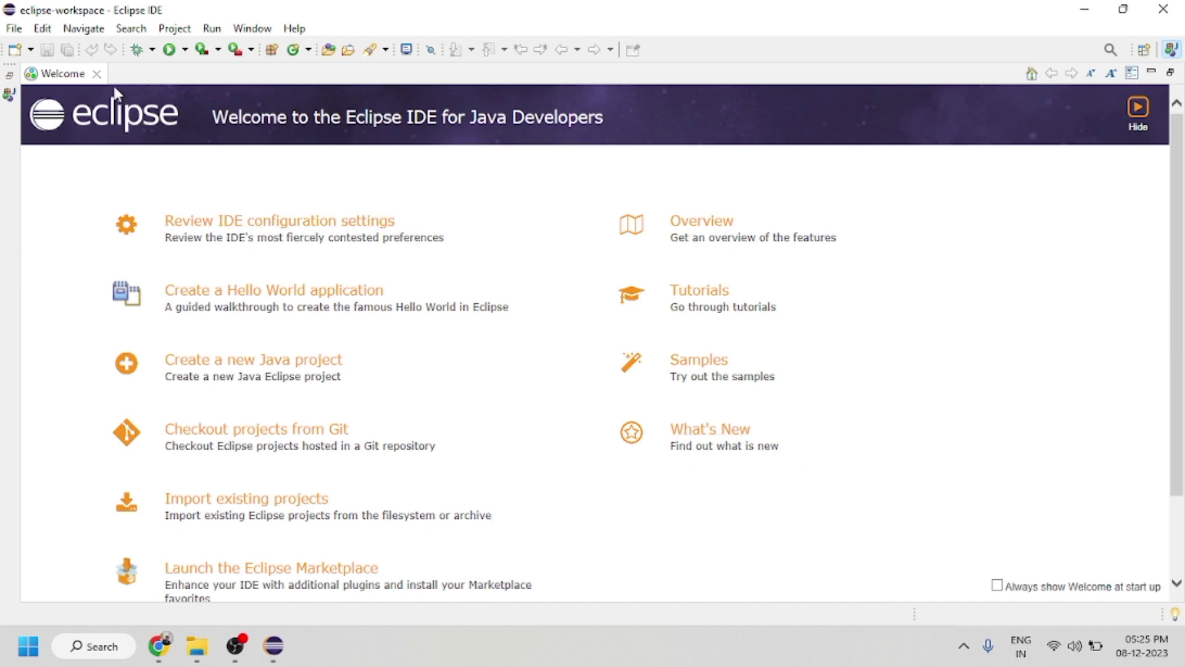
click(96, 74)
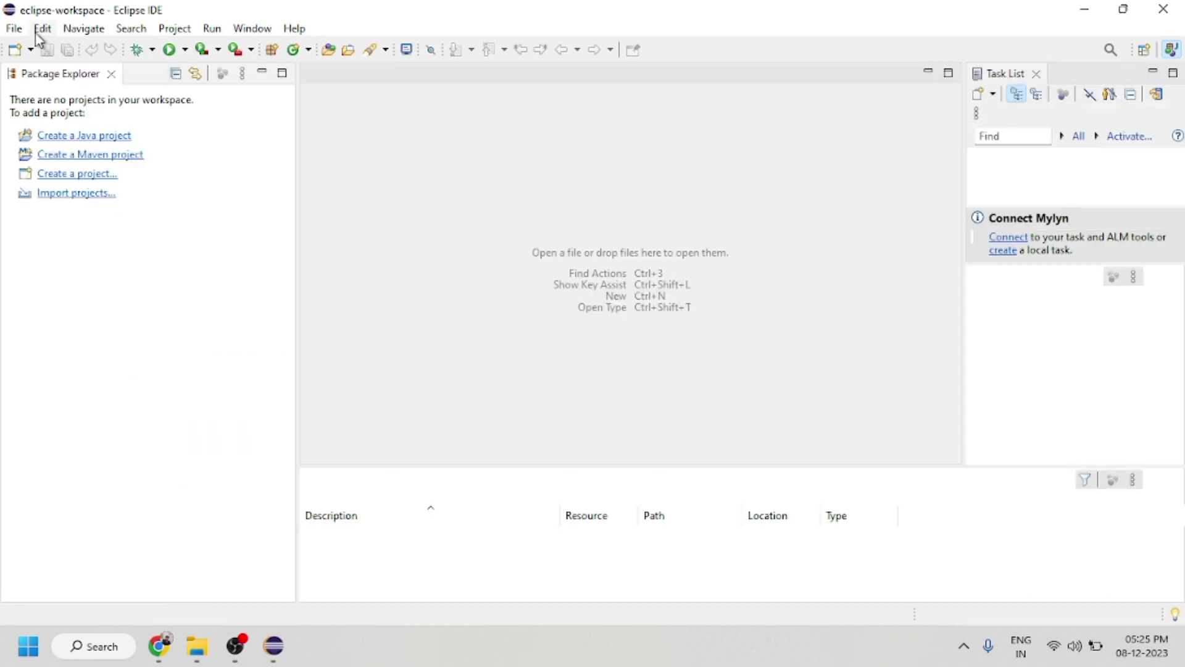
Create a new Java project named Hello with the default settings.
click(14, 29)
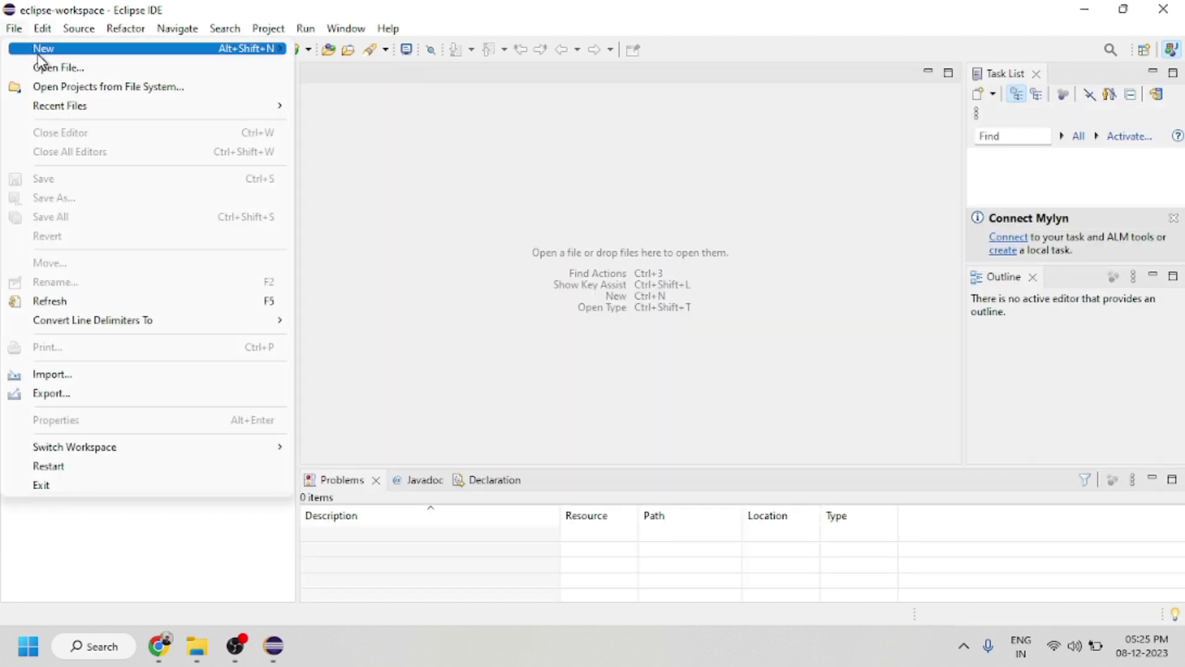
mouse_move(47, 49)
click(326, 48)
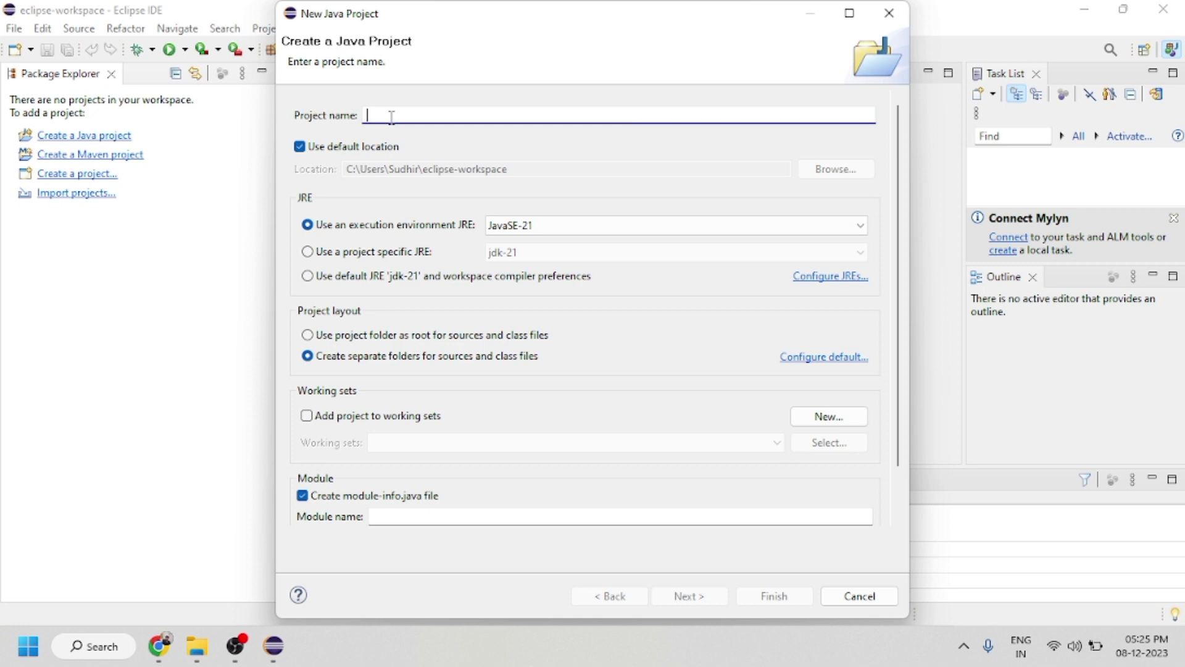
text(H)
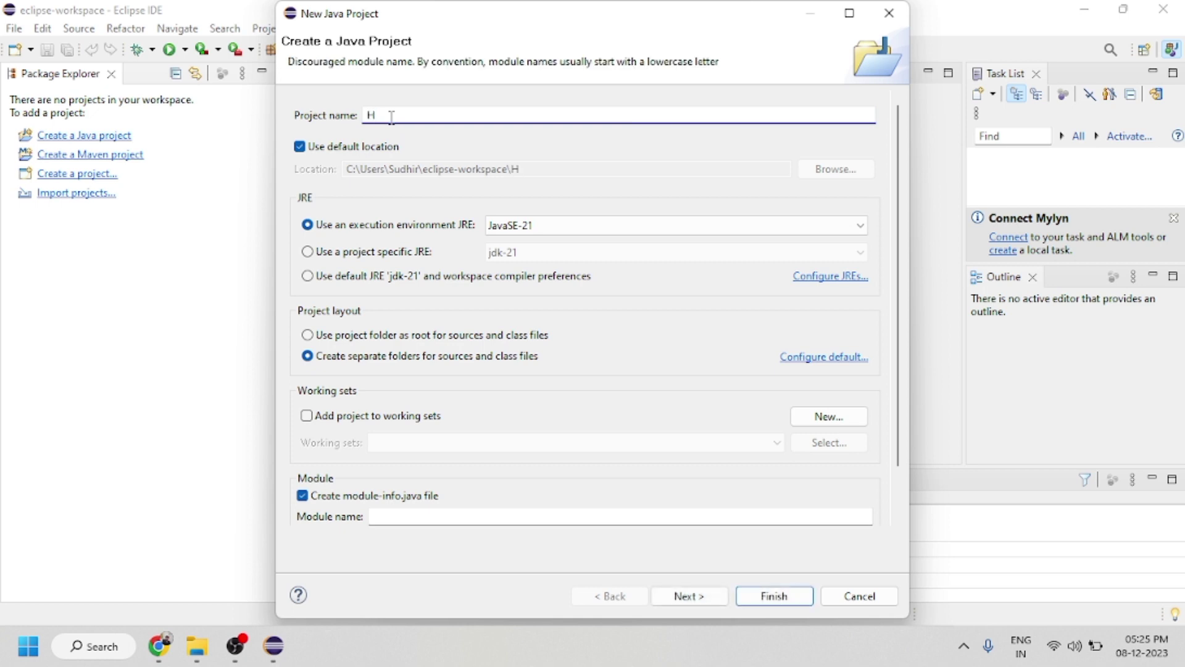
text(ello)
click(776, 595)
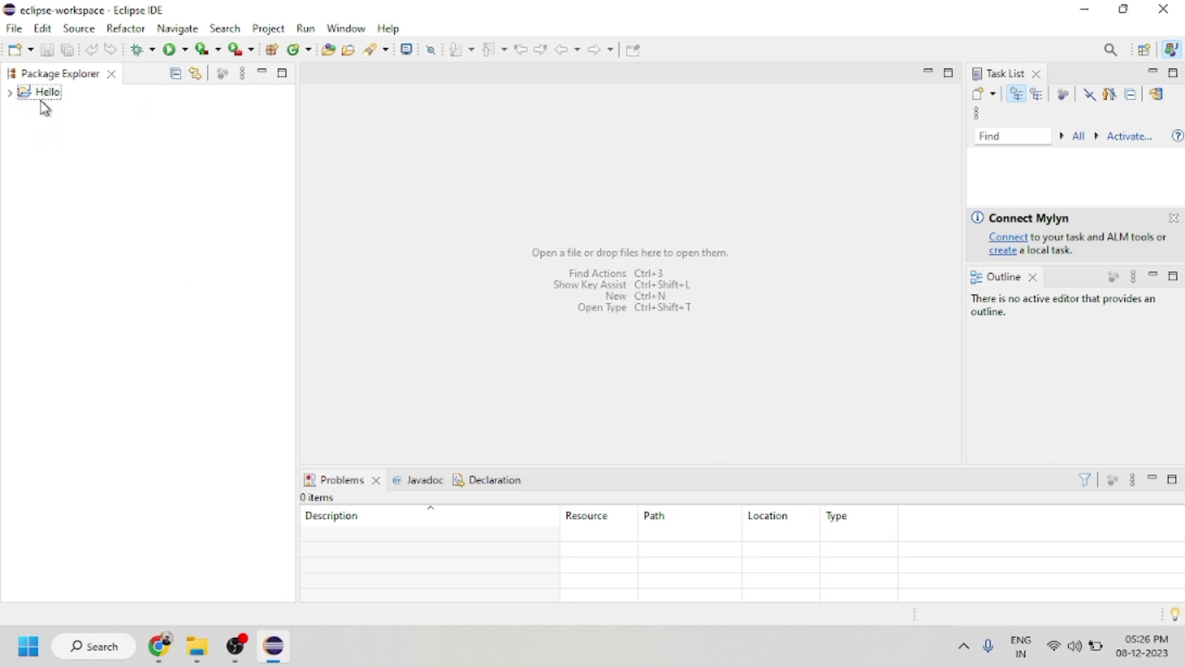
Delete module-info.java from the src folder of the Hello project.
click(9, 93)
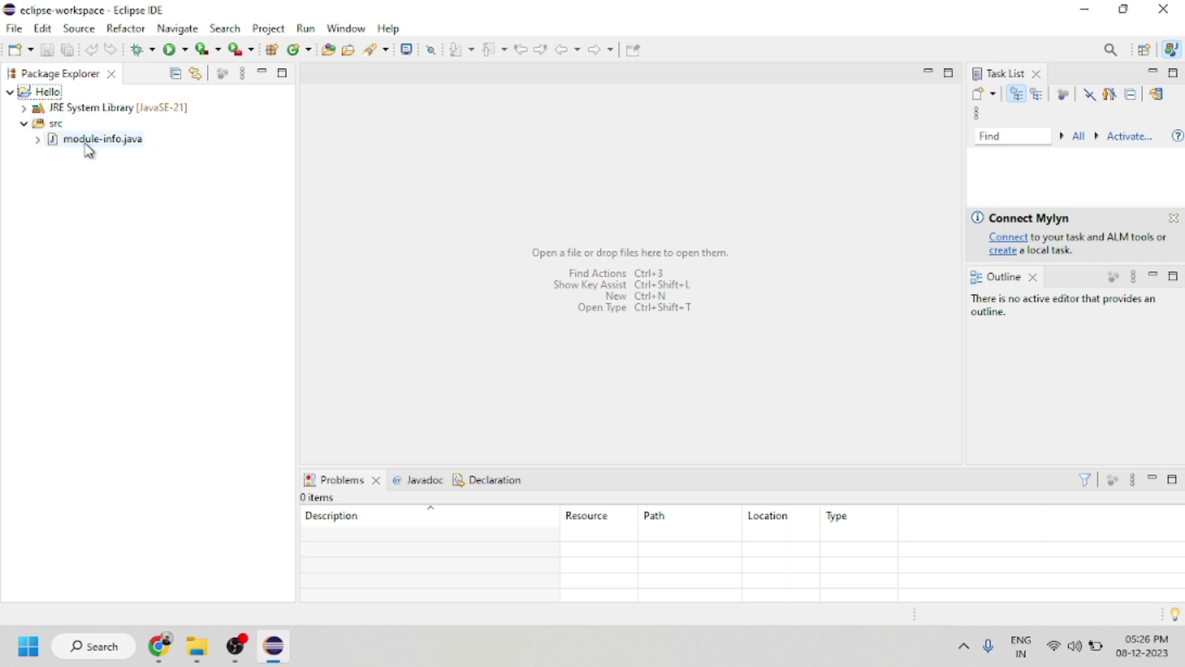
click(105, 147)
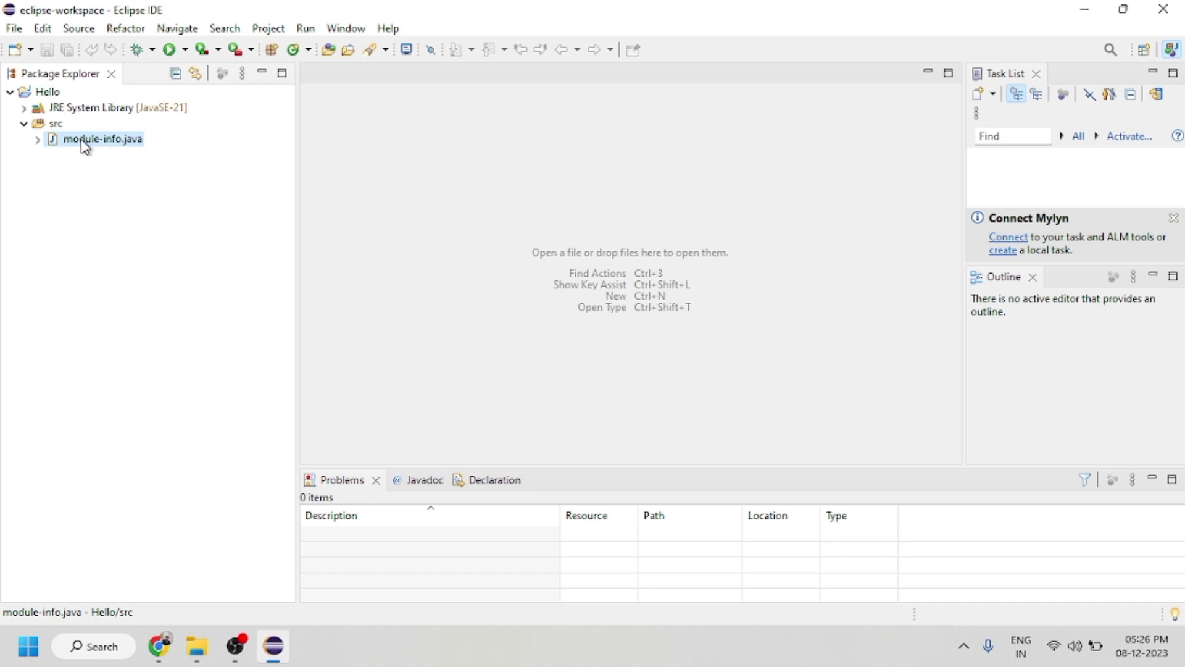
right_click(85, 145)
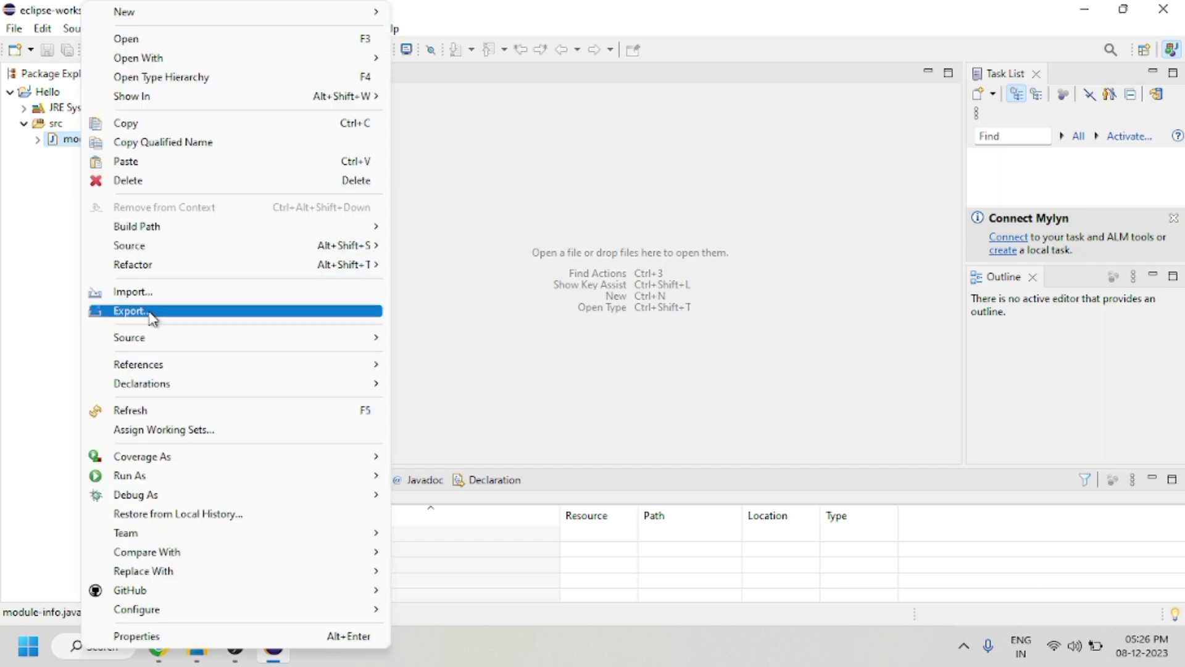
click(167, 180)
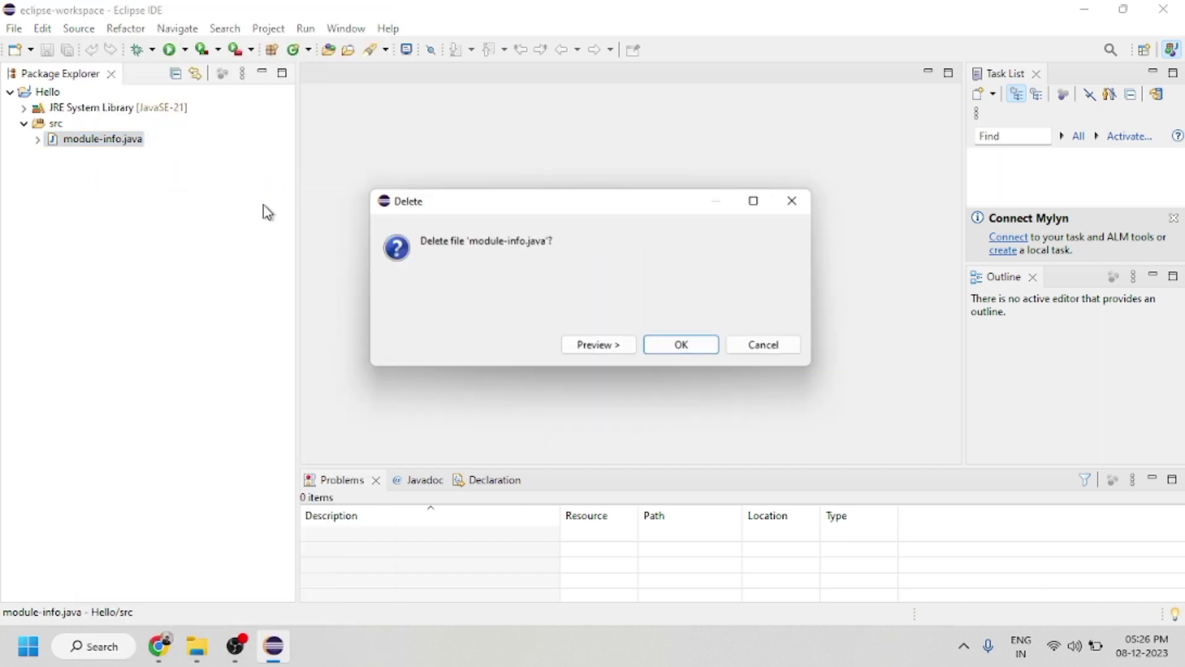
click(654, 349)
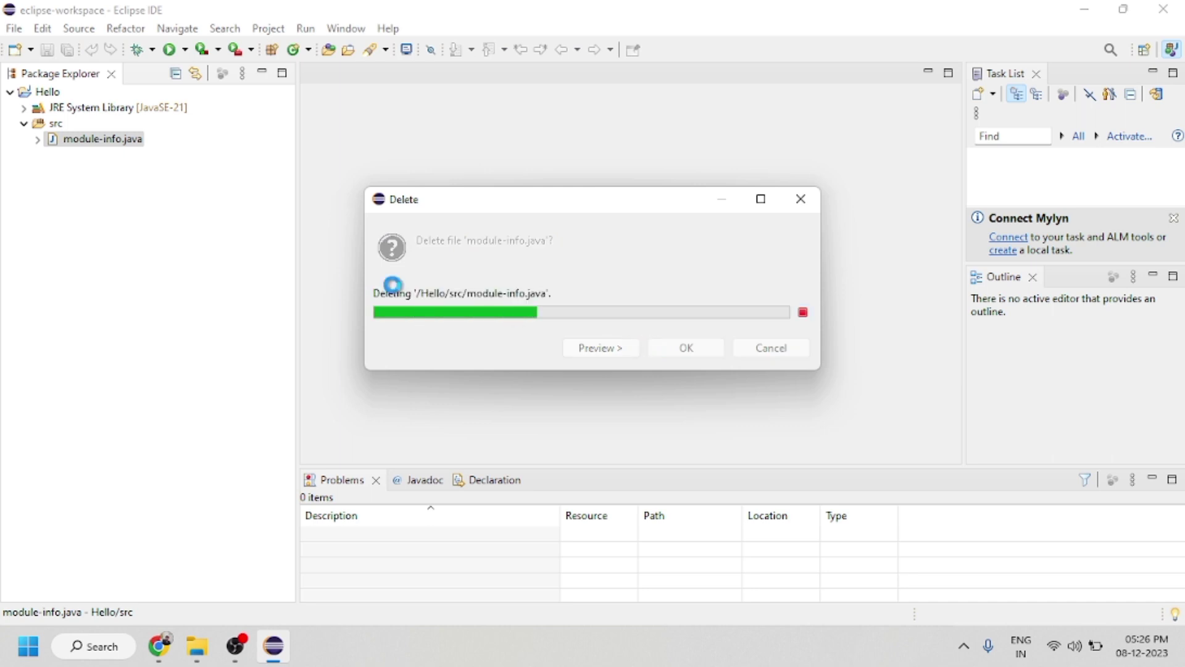
Create a public class named Hello in the src folder, including a public static void main(String[] args) stub.
click(41, 125)
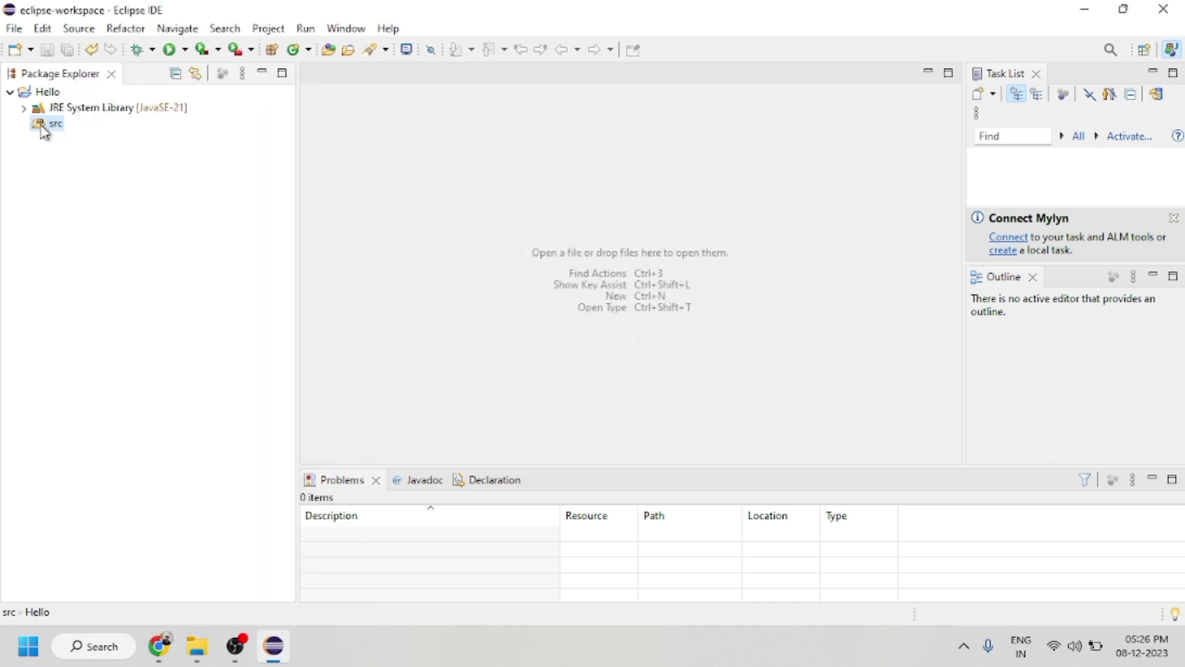
right_click(43, 132)
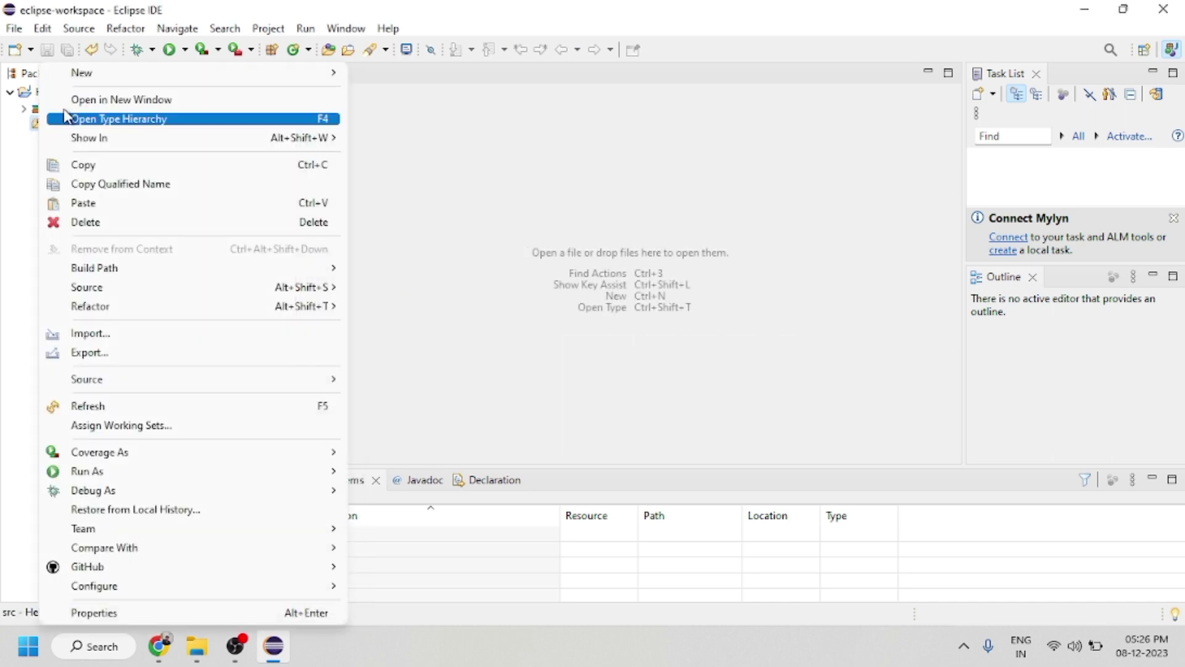
mouse_move(91, 86)
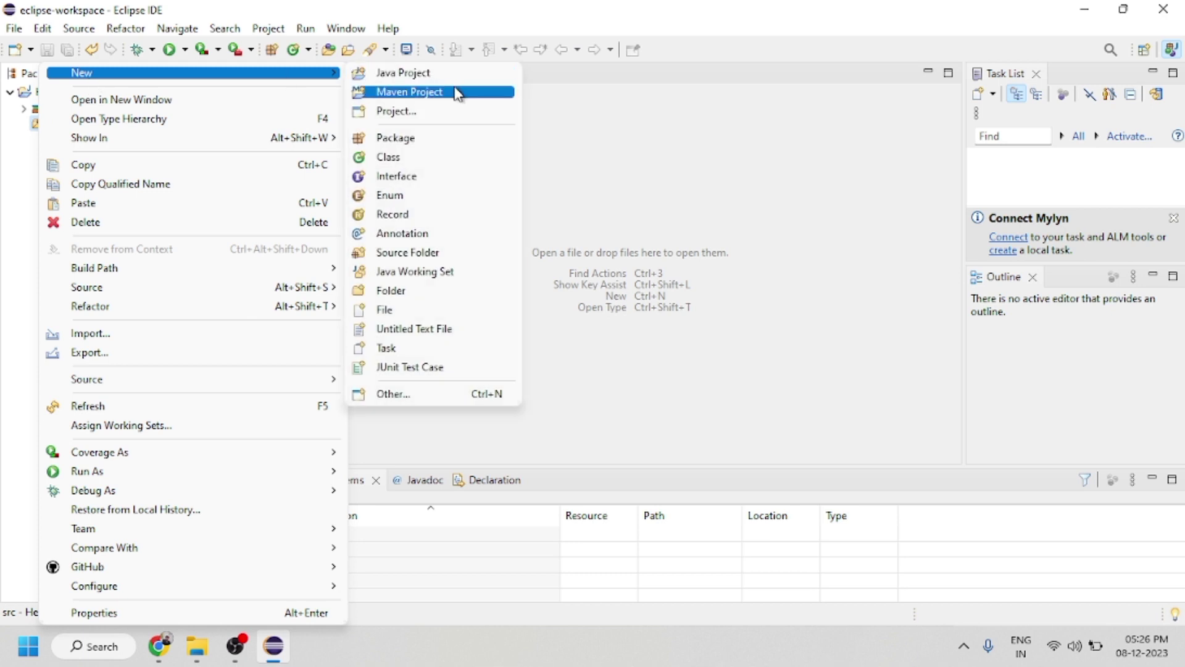
click(415, 158)
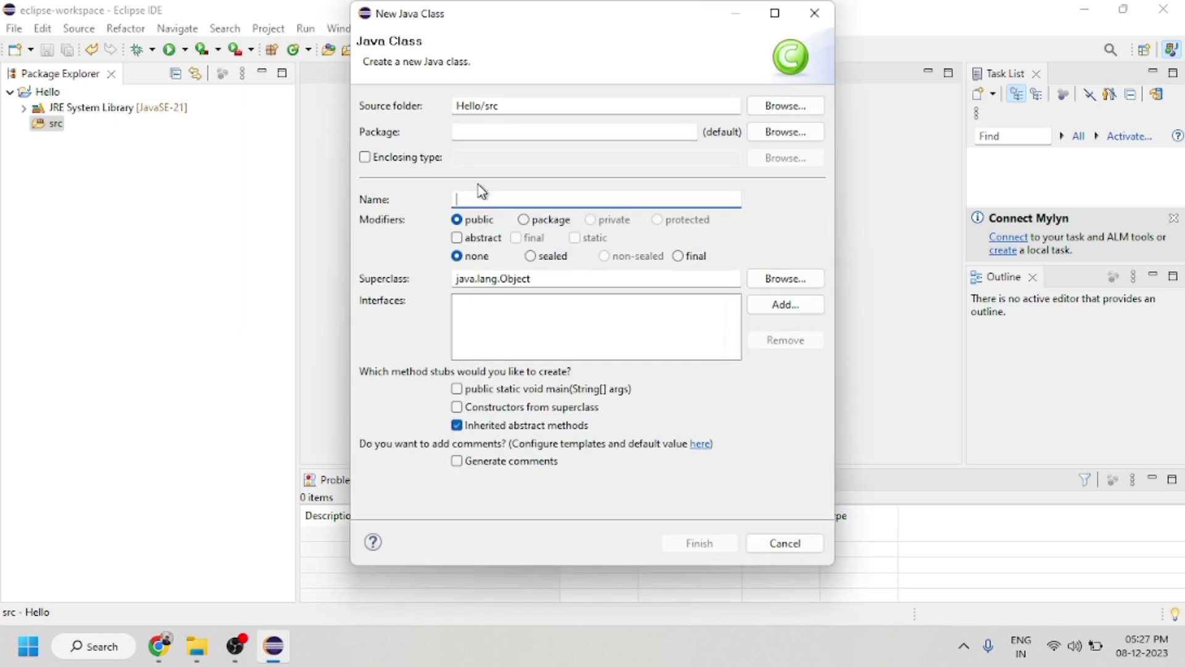
text(Hello)
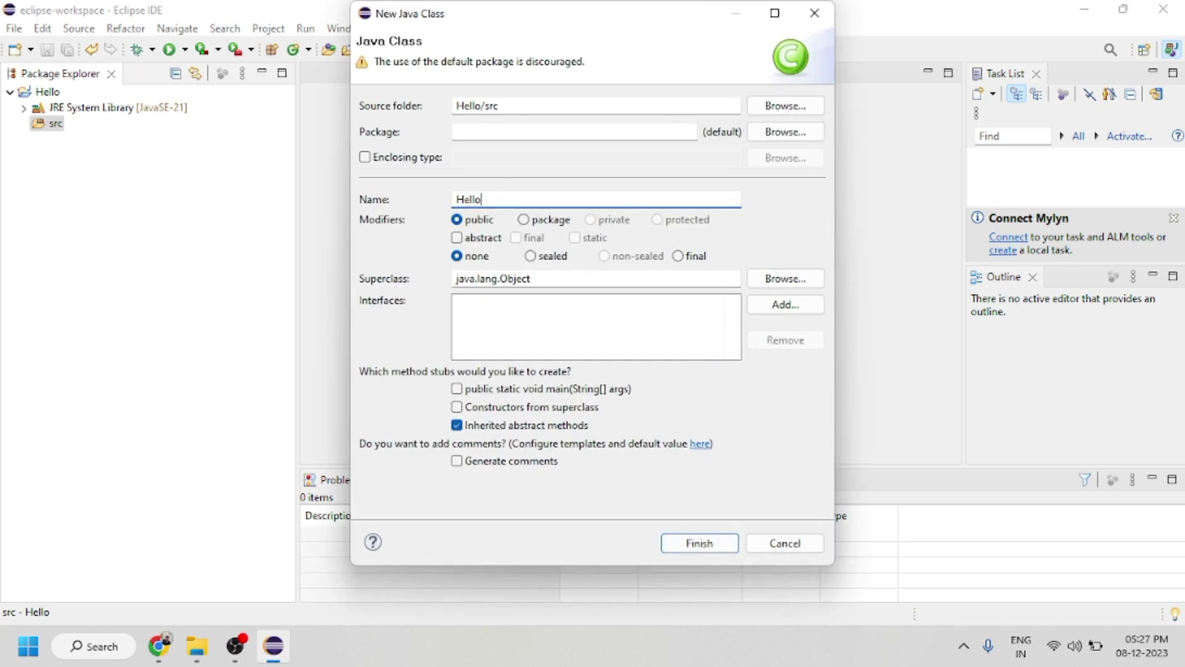
click(457, 389)
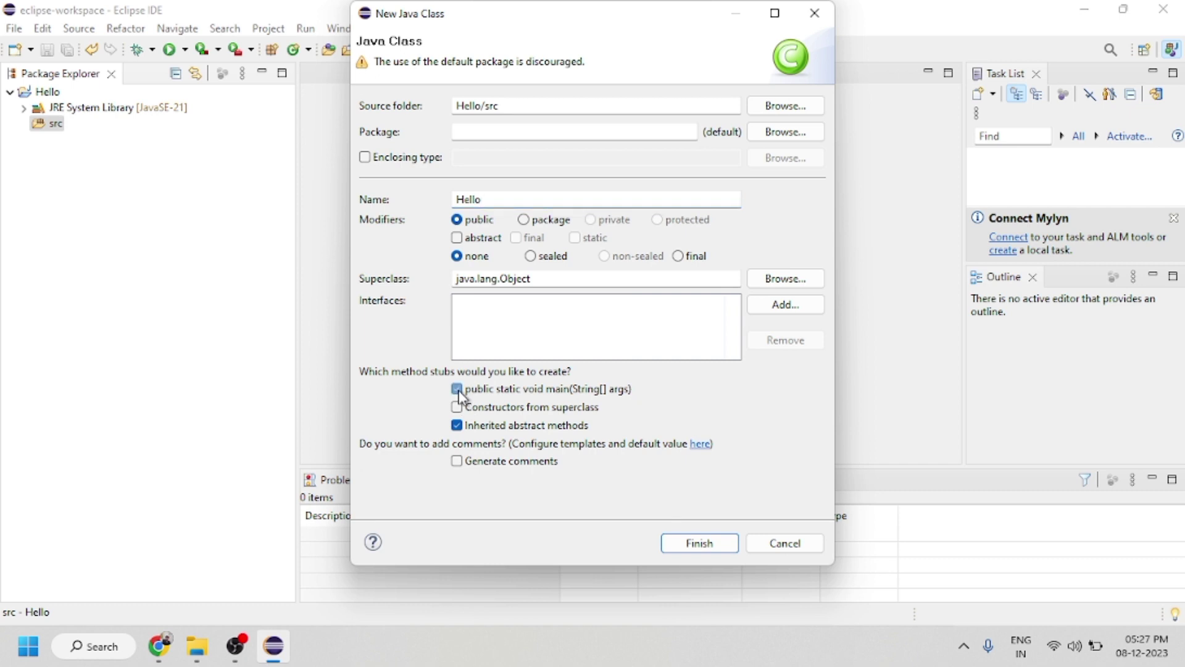
click(679, 544)
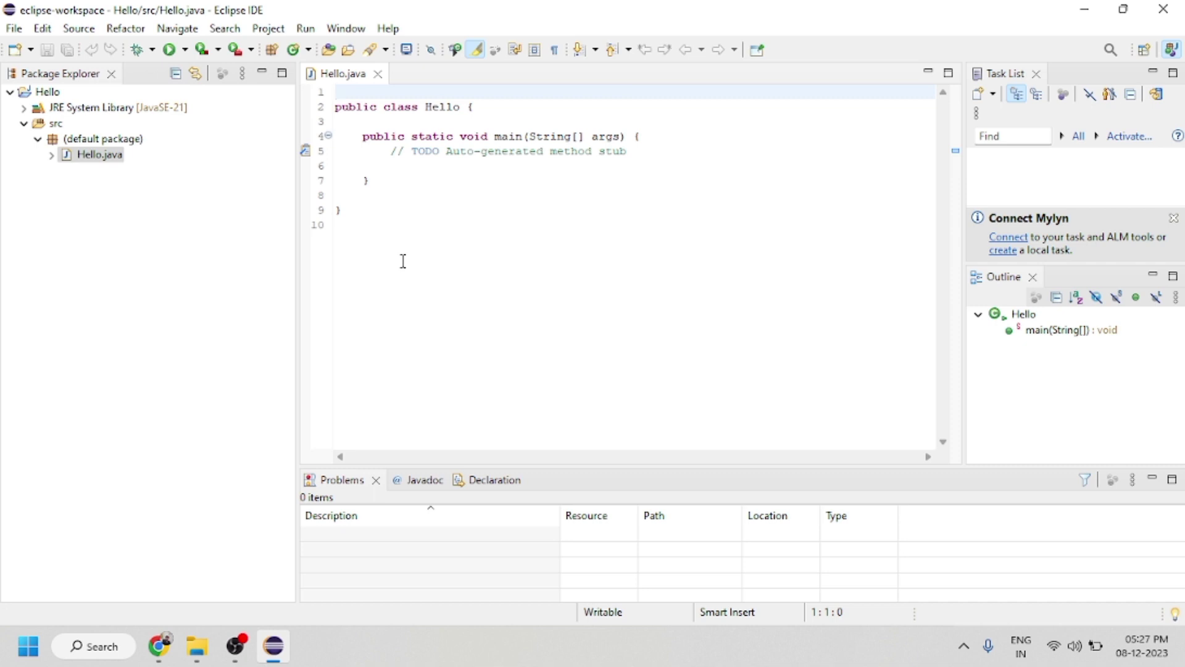
Add the statement System.out.println("hello"); inside the main method of Hello.java.
click(394, 167)
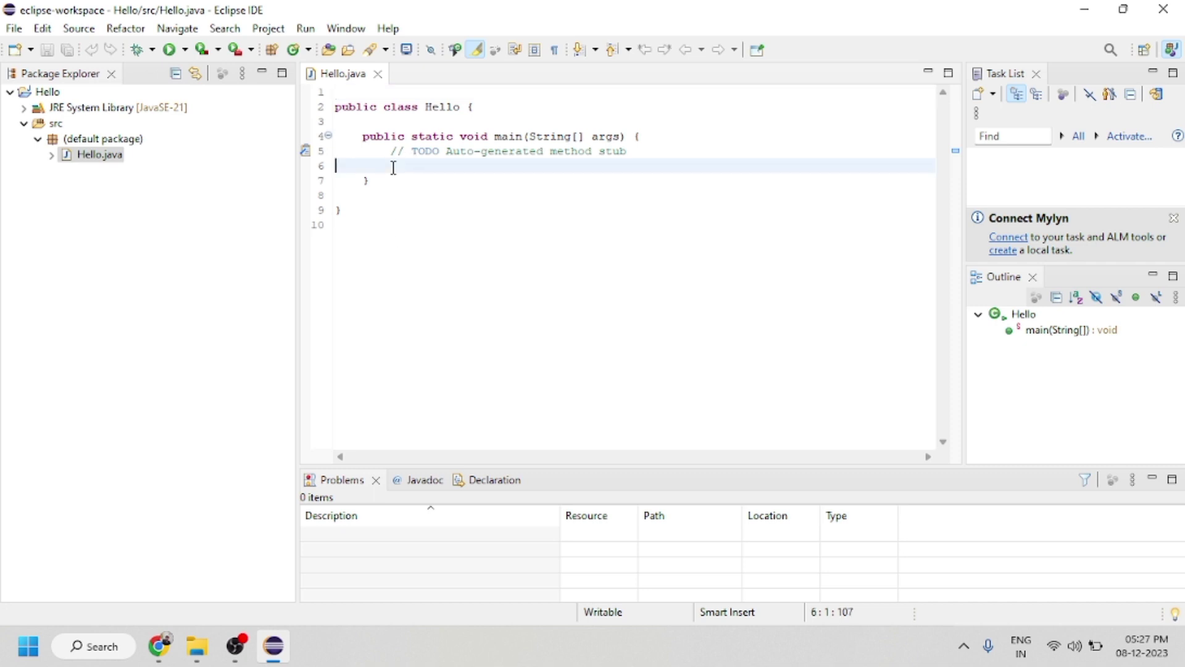
text(Sys)
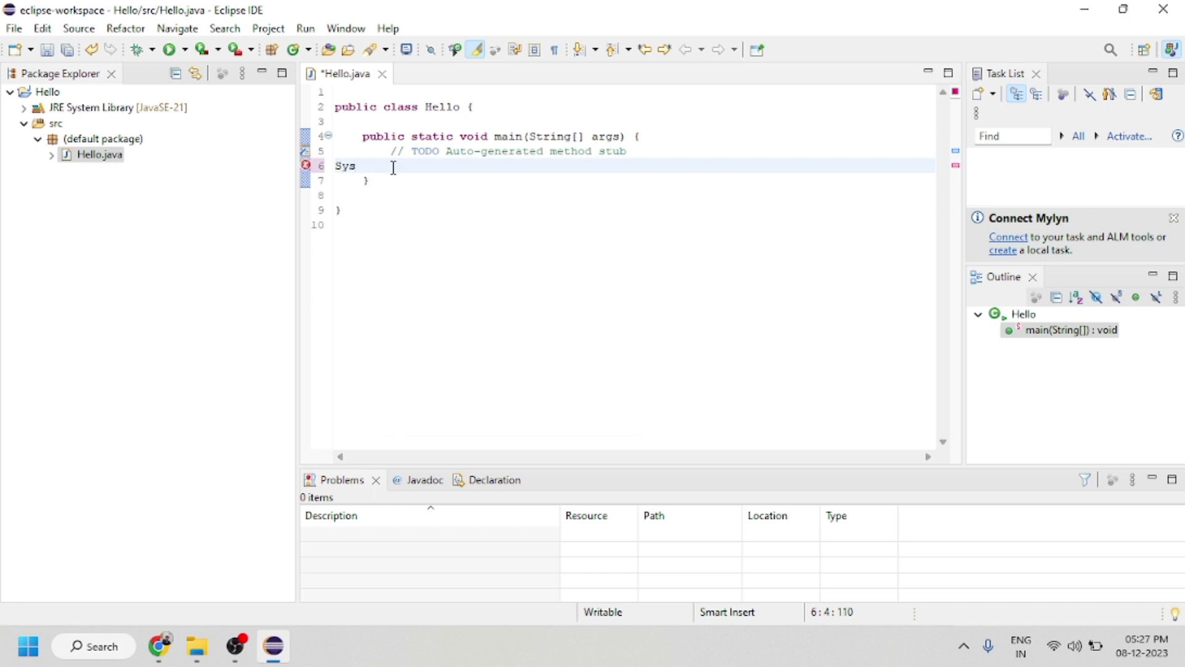
text(out)
key(ctrl+space)
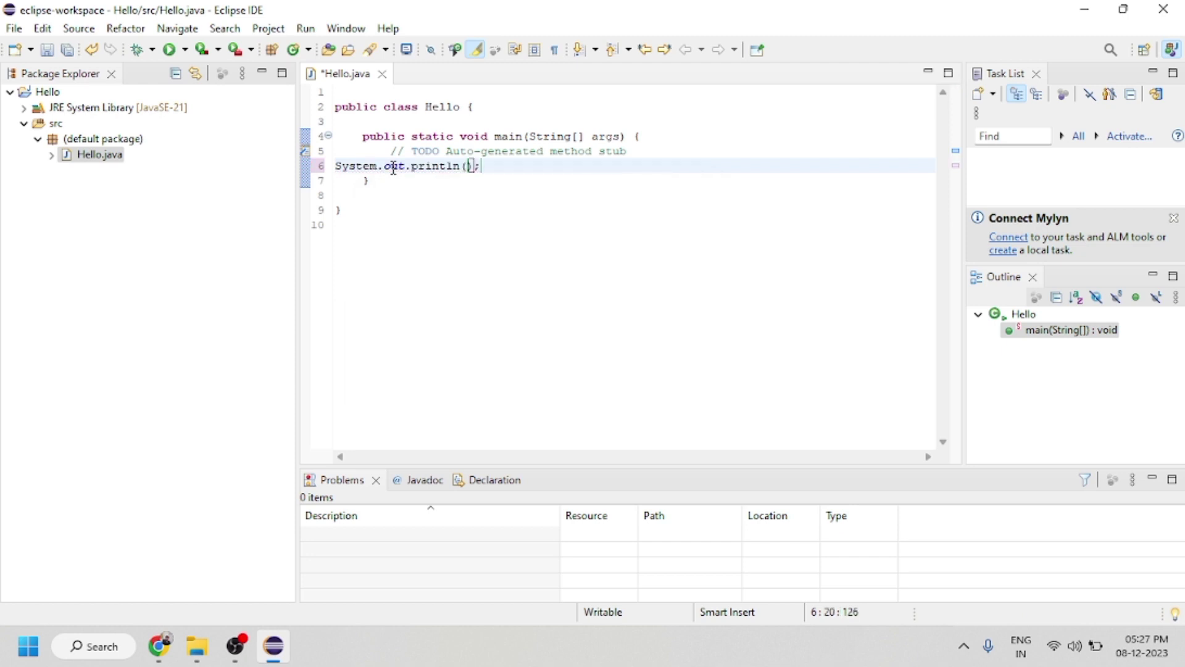
text("hello)
click(497, 167)
key(BackSpace)
text(l)
click(505, 169)
click(589, 230)
Run the Hello program, saving Hello.java before launch, and check its output in the console.
click(169, 49)
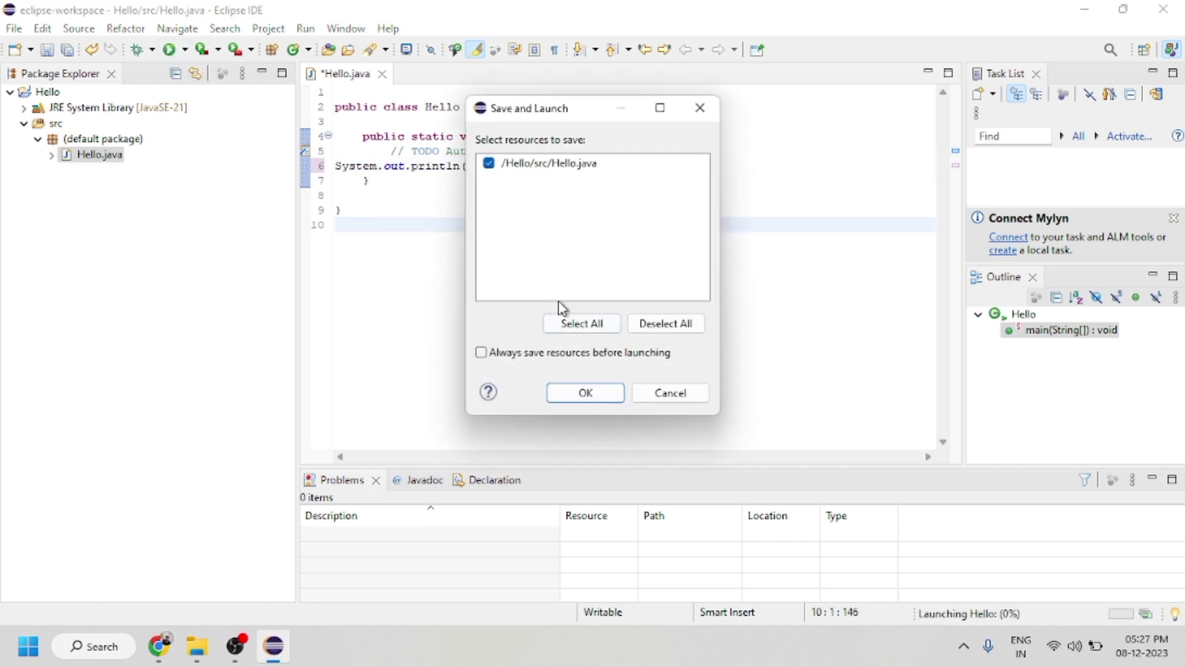
click(578, 398)
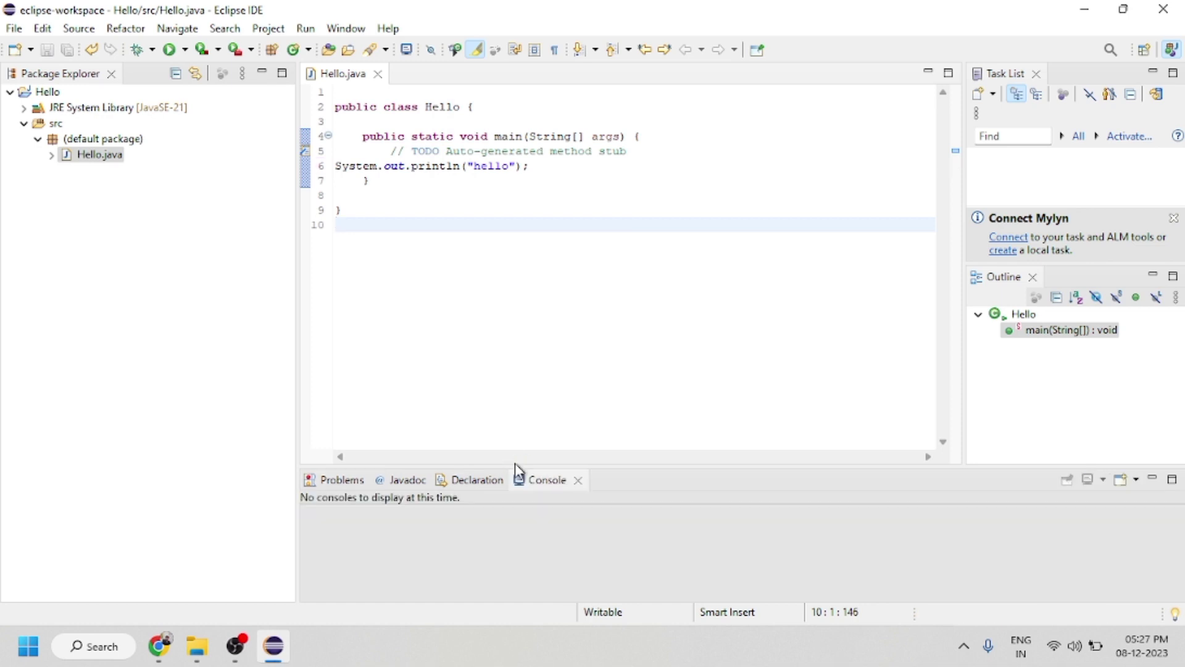
click(367, 537)
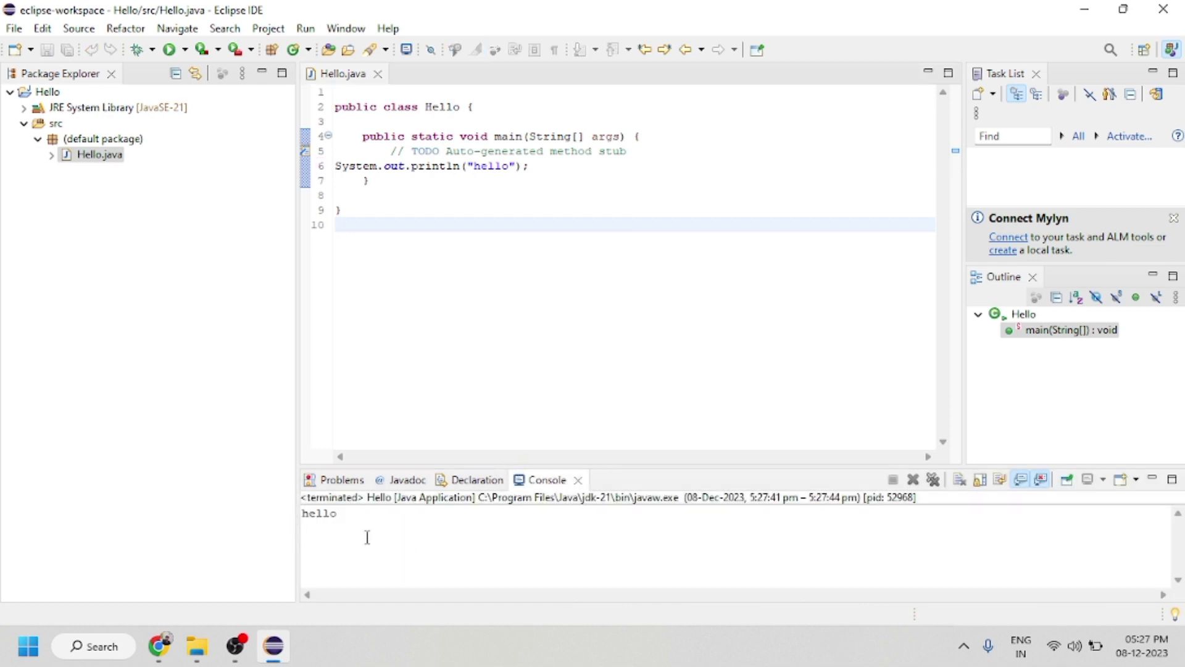